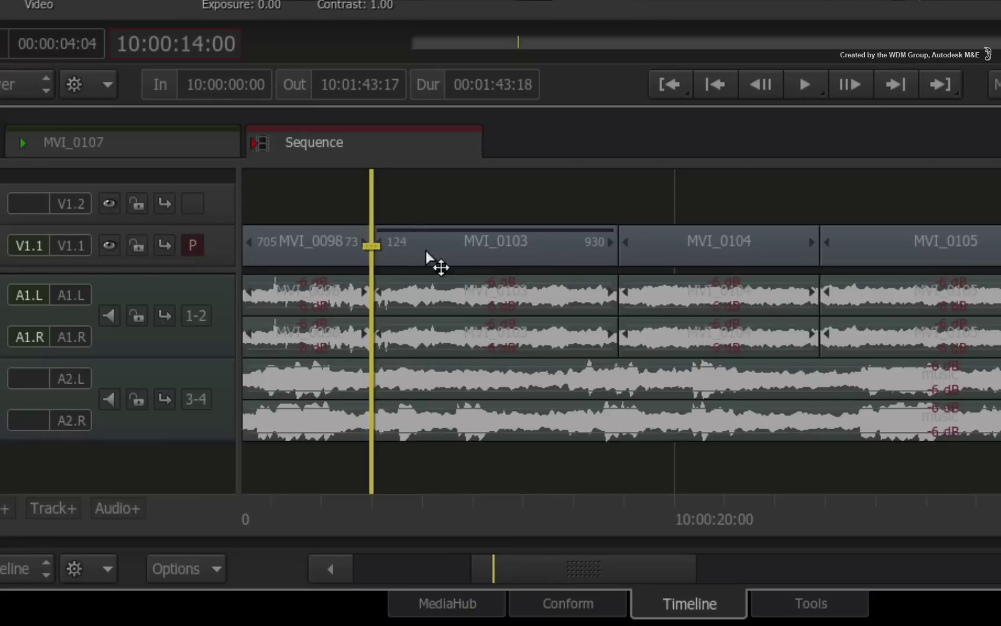
# Select MVI_0103, MVI_0104 and MVI_0105 together, then clear the selection
pyautogui.click(426, 250)
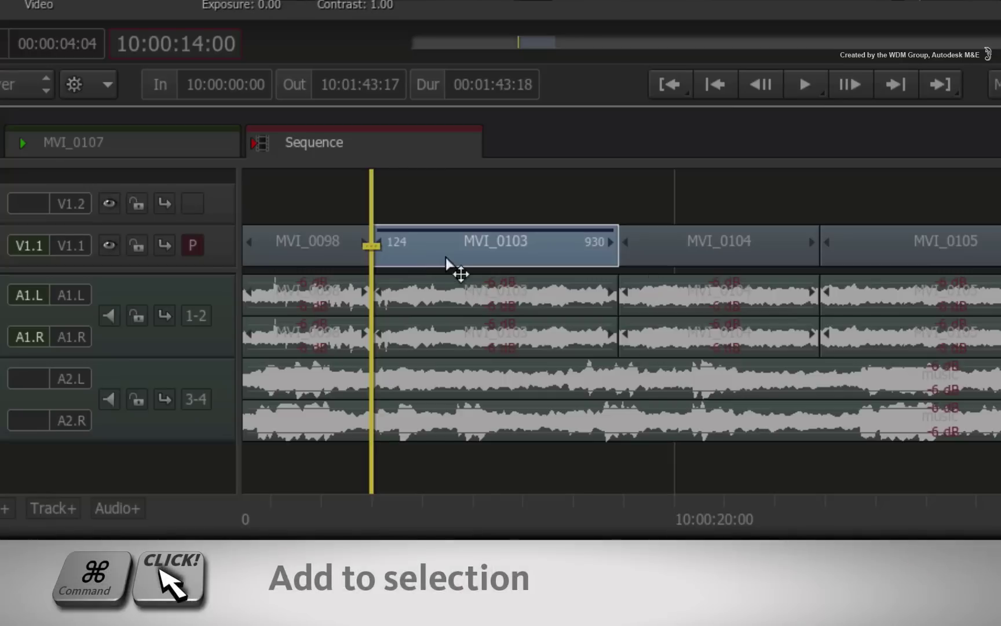
pyautogui.keyDown('super'); pyautogui.click(675, 249); pyautogui.keyUp('super')
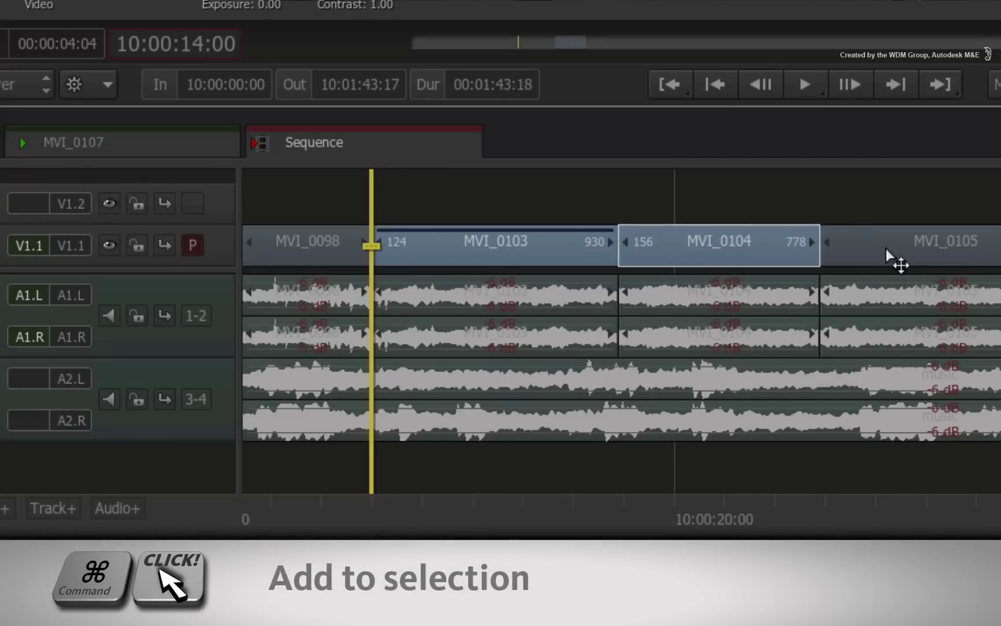
pyautogui.keyDown('super'); pyautogui.click(895, 261); pyautogui.keyUp('super')
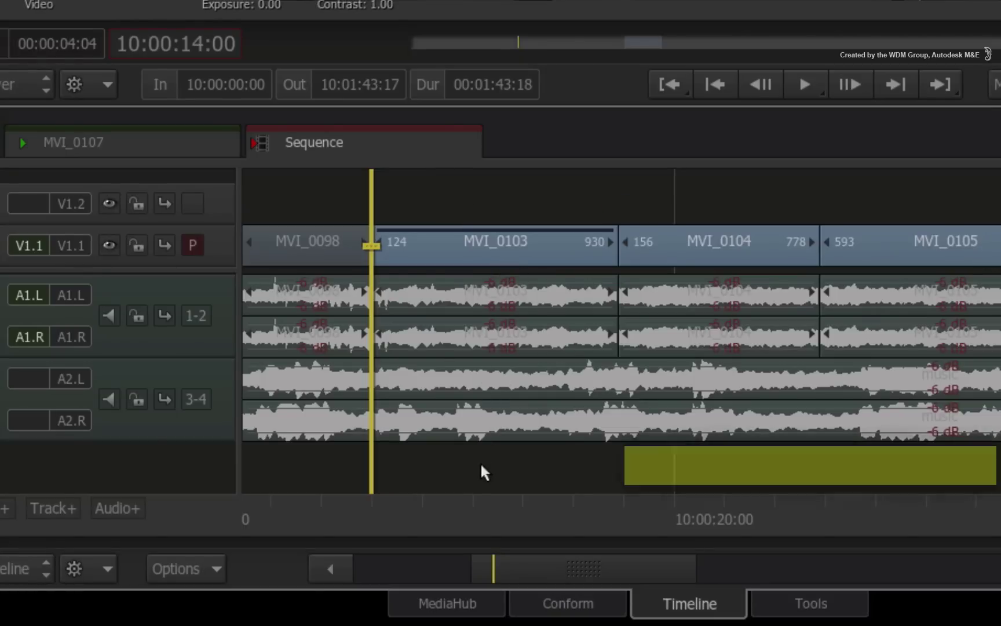
pyautogui.click(463, 463)
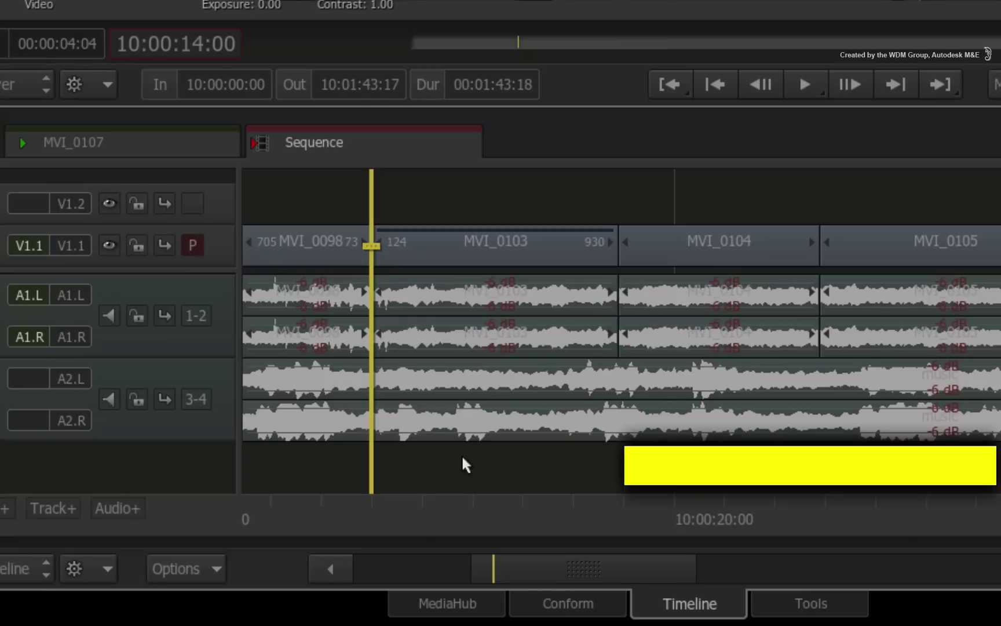
# Toggle MVI_0103 and MVI_0104 in and out of the selection, then select the whole V1.2 track
pyautogui.click(521, 256)
pyautogui.keyDown('ctrl'); pyautogui.click(657, 243); pyautogui.keyUp('ctrl')
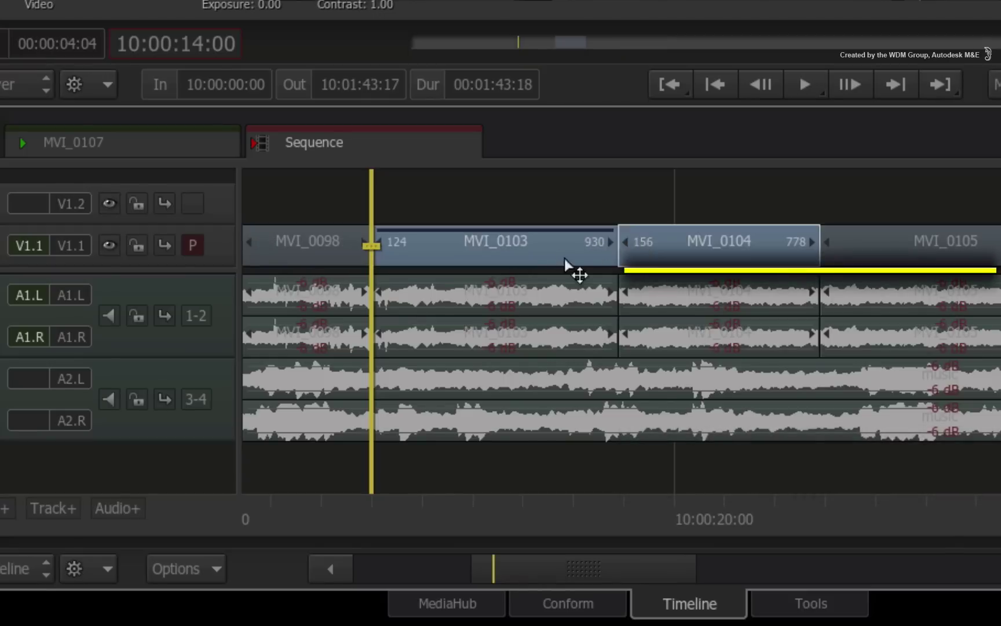
pyautogui.click(555, 267)
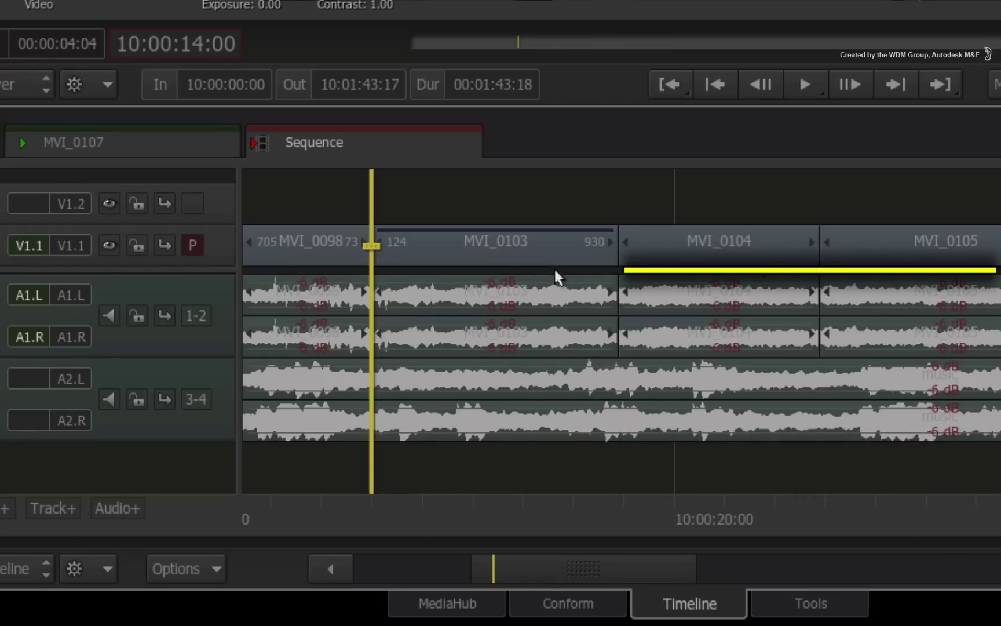
pyautogui.click(611, 175)
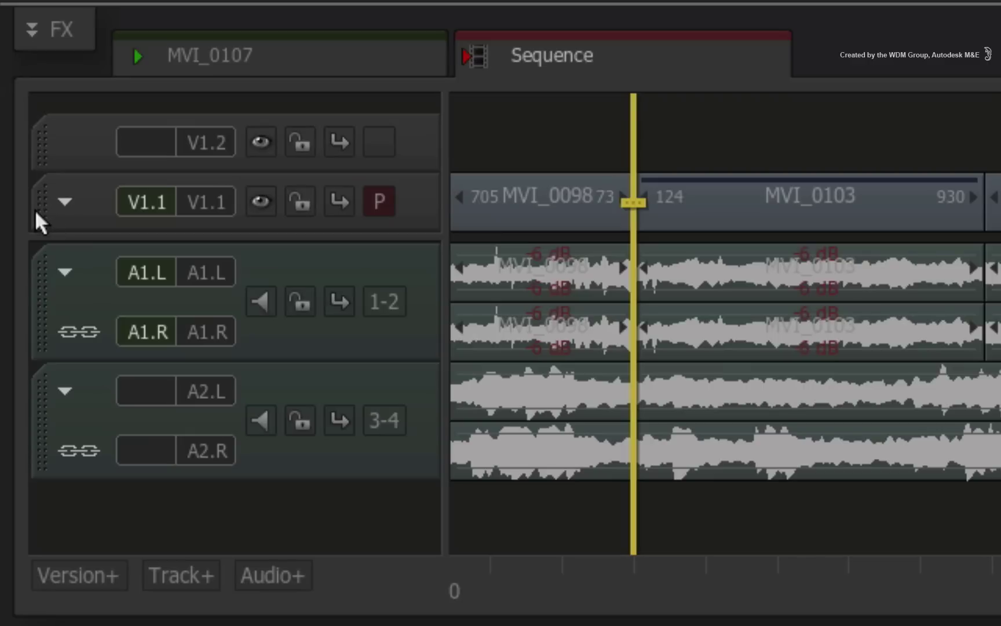
pyautogui.click(36, 212)
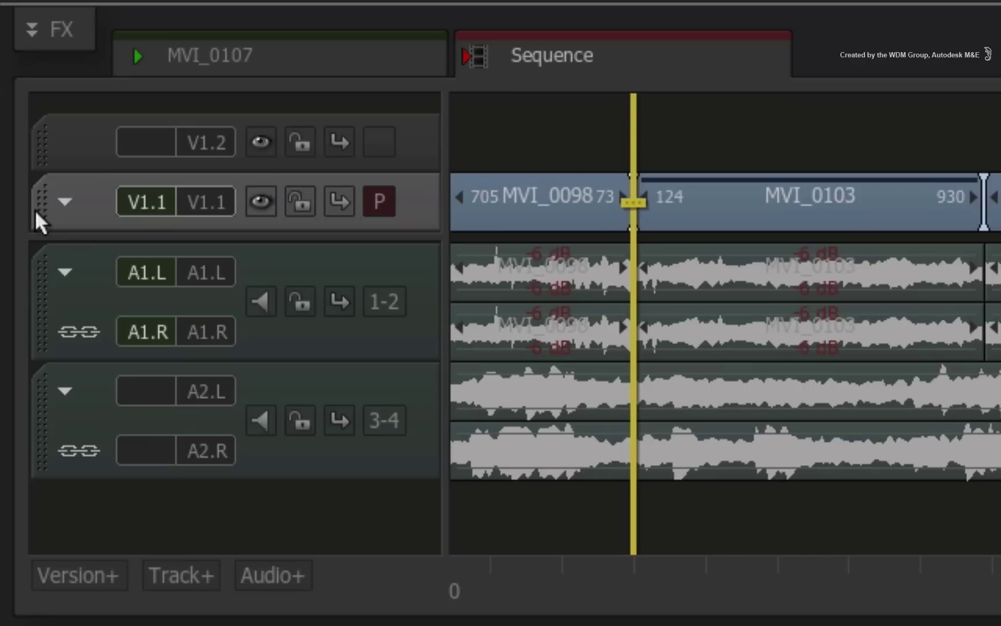
pyautogui.click(43, 136)
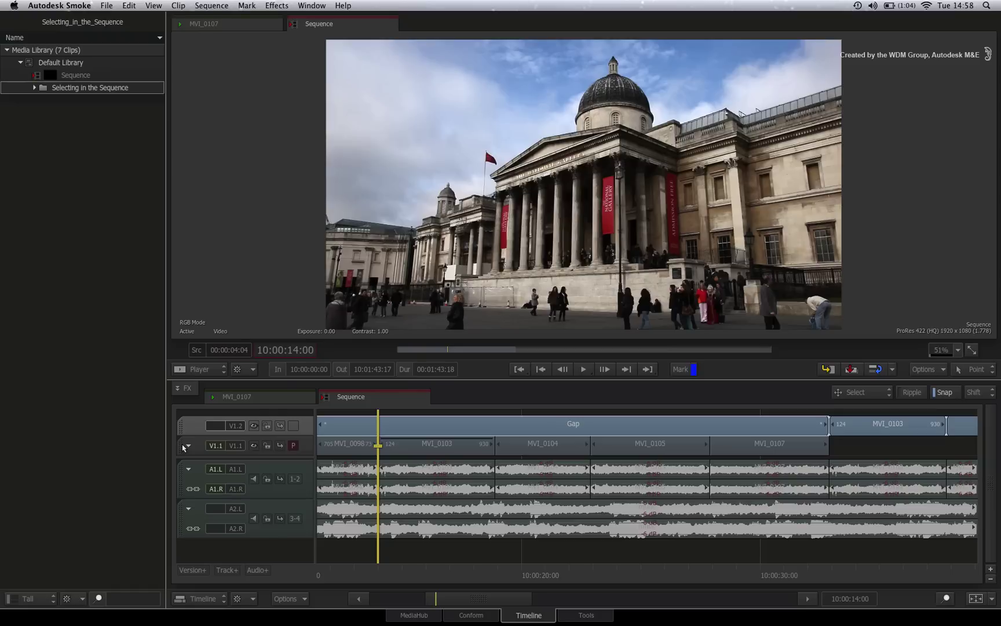
# Select all segments with Command+A, then deselect them all with Shift+Command+A
pyautogui.press('super+a')
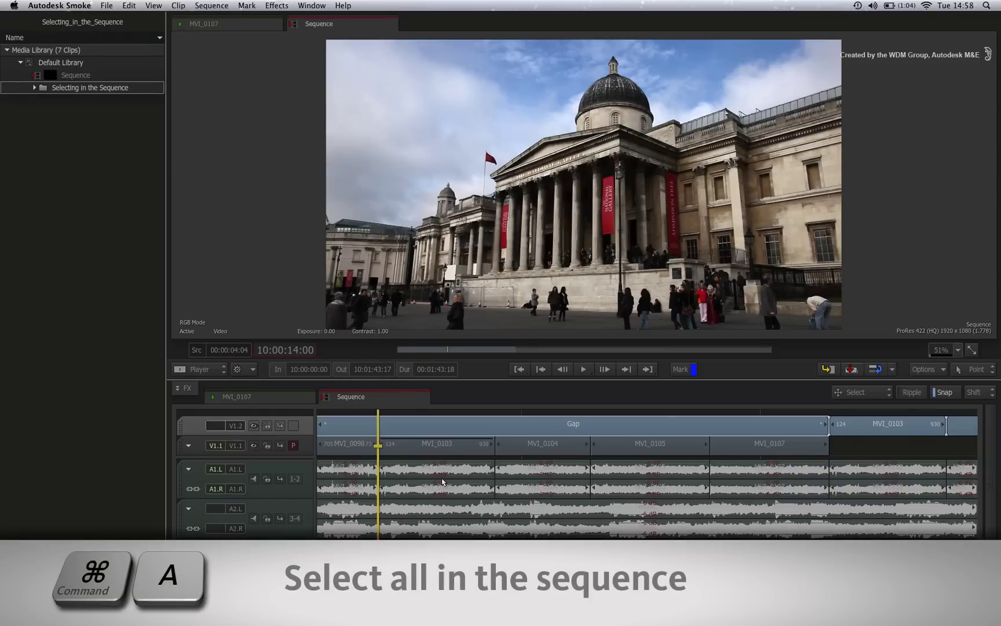
pyautogui.press('super+a')
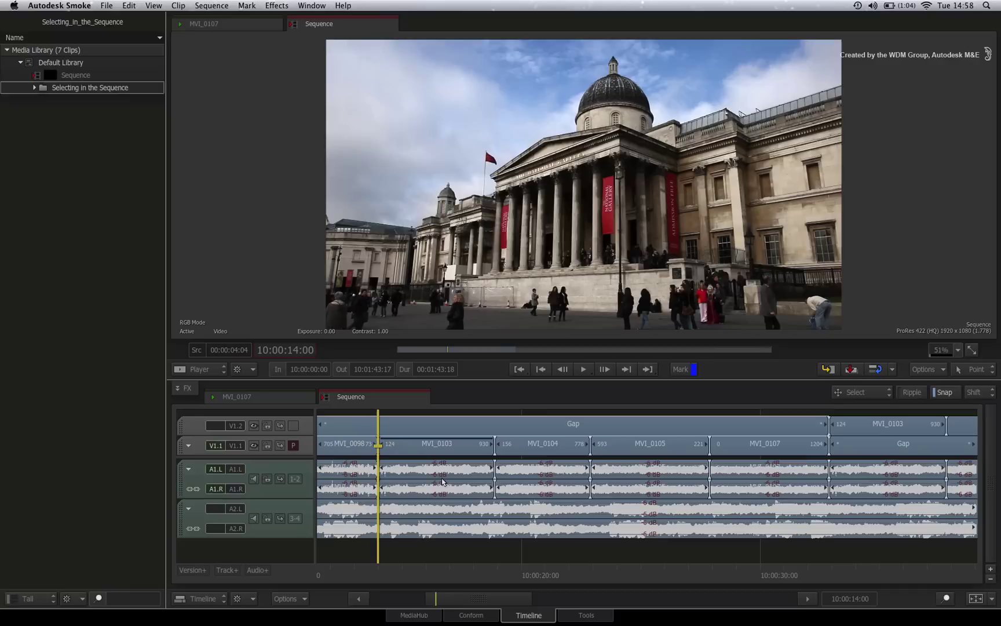
pyautogui.press('shift+super+a')
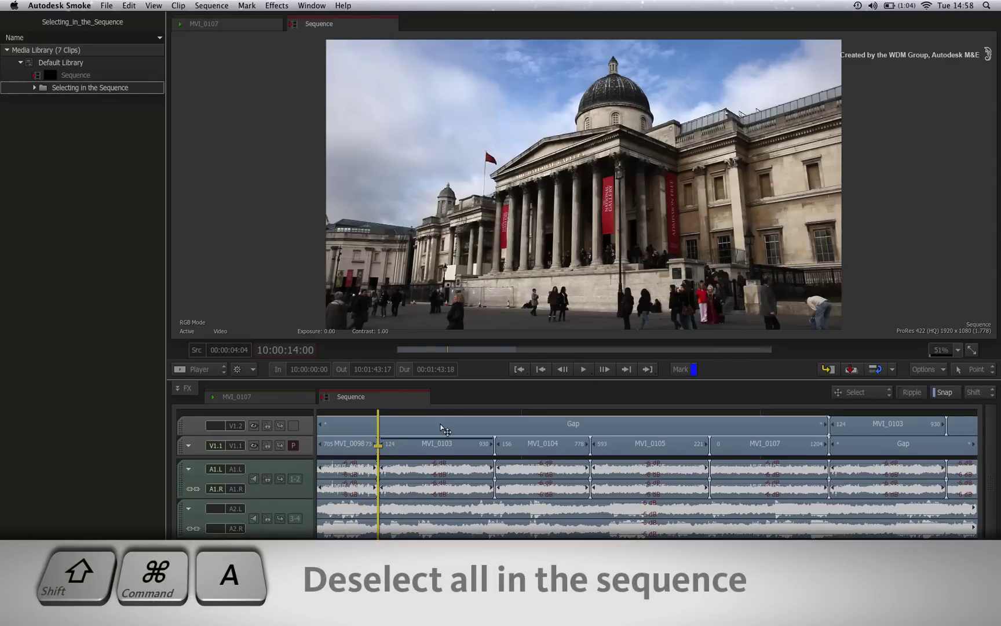
pyautogui.press('shift+super+a')
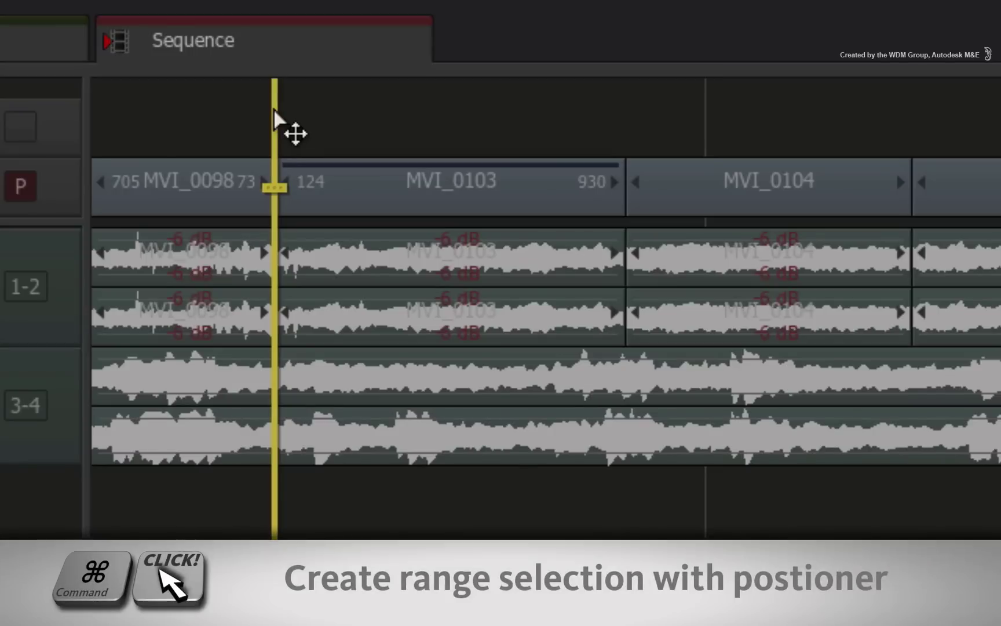
# Range-select segments from the playhead to 10:00:22:27, lift them, and drop them back in place
pyautogui.moveTo(273, 112)
pyautogui.mouseDown()
pyautogui.moveTo(949, 248)
pyautogui.moveTo(934, 255)
pyautogui.mouseUp()
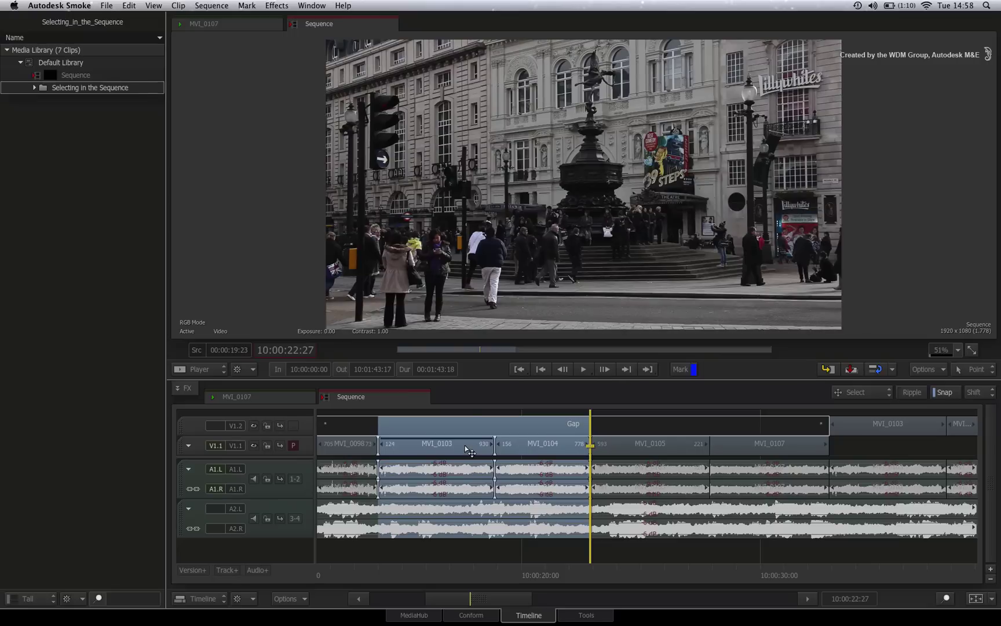
pyautogui.moveTo(466, 448); pyautogui.dragTo(487, 209)
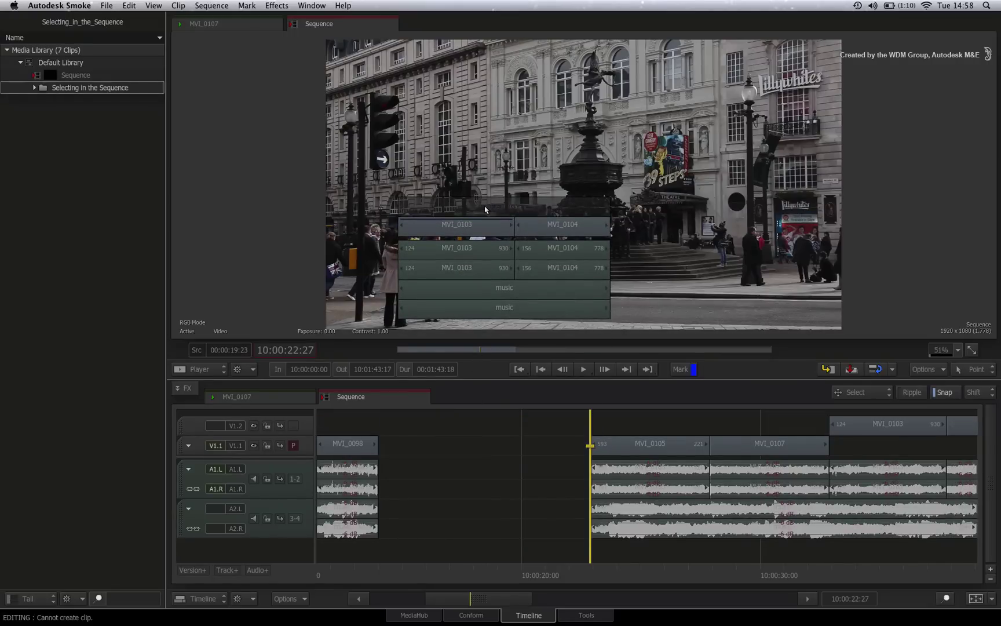
pyautogui.moveTo(487, 210); pyautogui.dragTo(486, 209)
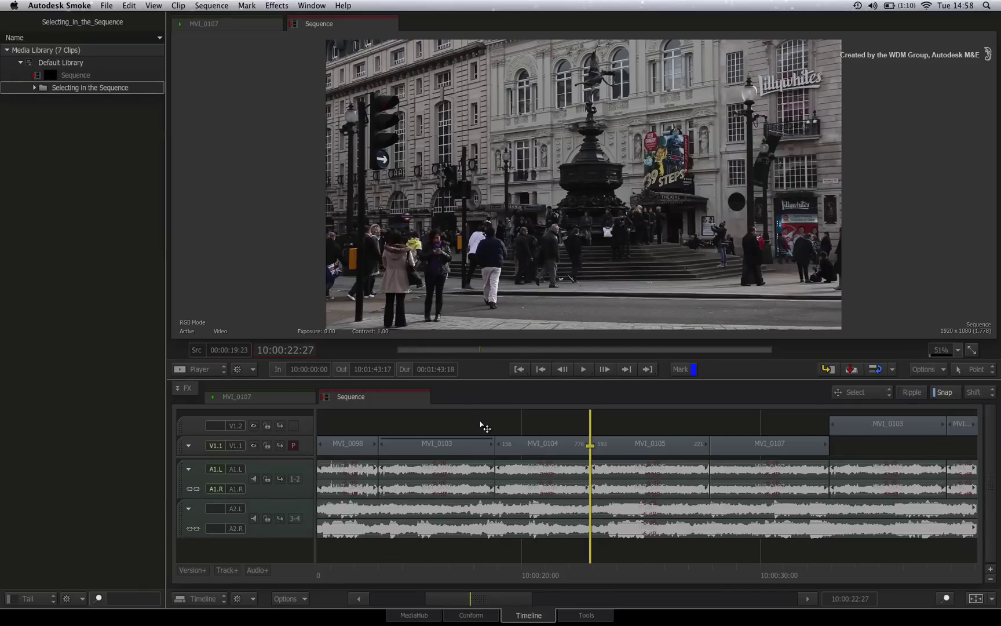
pyautogui.press('Up')
pyautogui.press('Up')
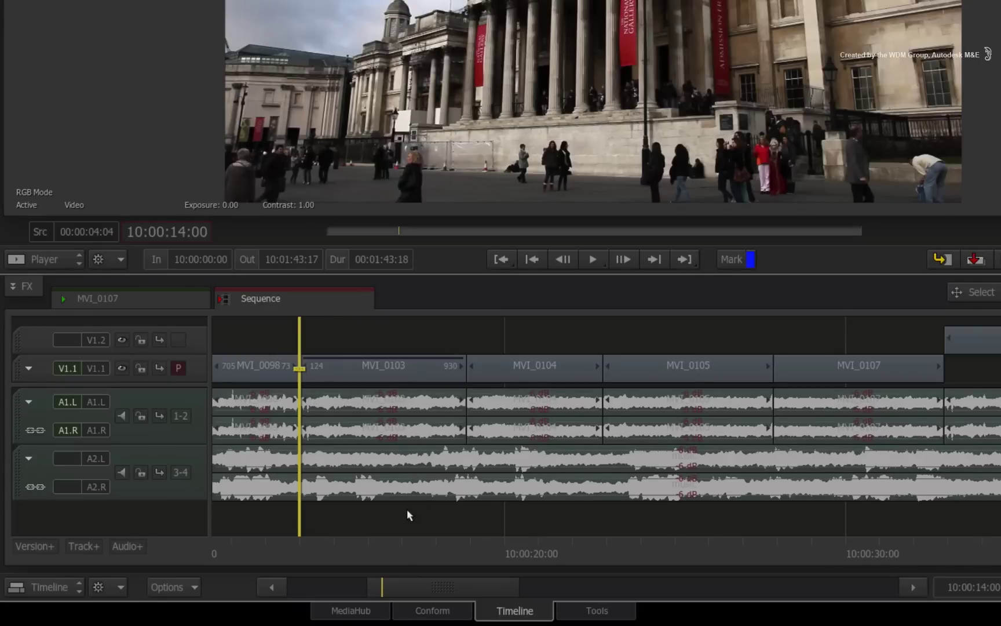
pyautogui.moveTo(408, 508)
pyautogui.mouseDown()
pyautogui.moveTo(716, 337)
pyautogui.moveTo(811, 330)
pyautogui.mouseUp()
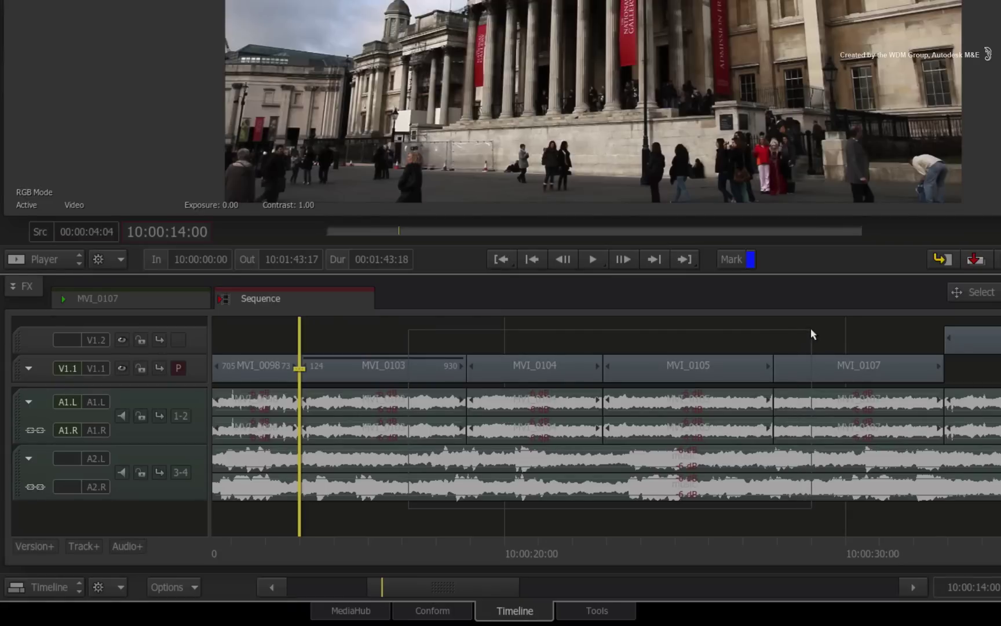
pyautogui.moveTo(811, 330); pyautogui.dragTo(811, 330)
pyautogui.moveTo(727, 385); pyautogui.dragTo(584, 330)
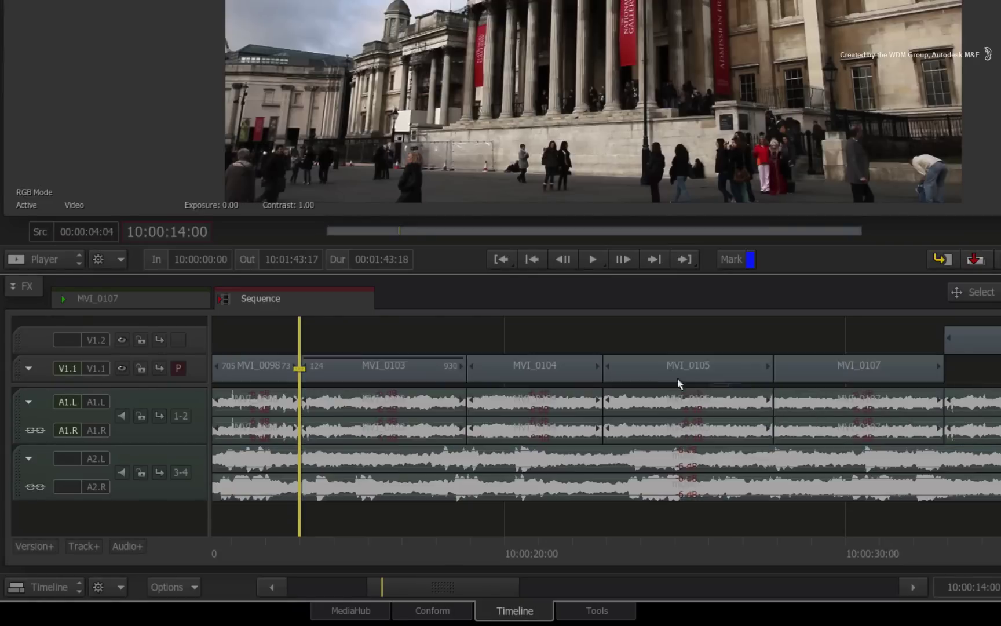
pyautogui.click(541, 323)
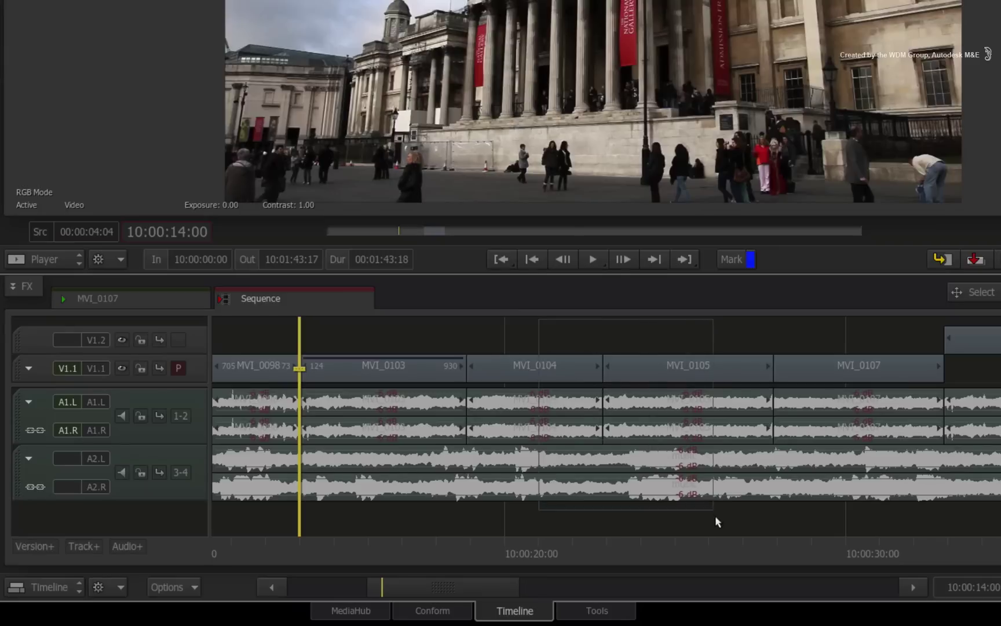
pyautogui.moveTo(670, 462); pyautogui.dragTo(716, 521)
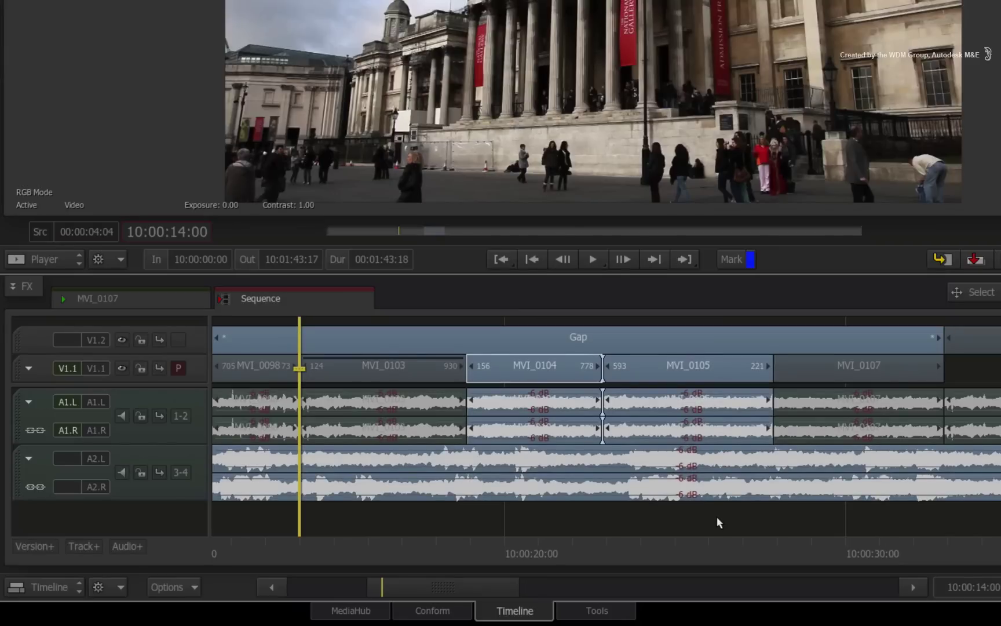
pyautogui.click(717, 518)
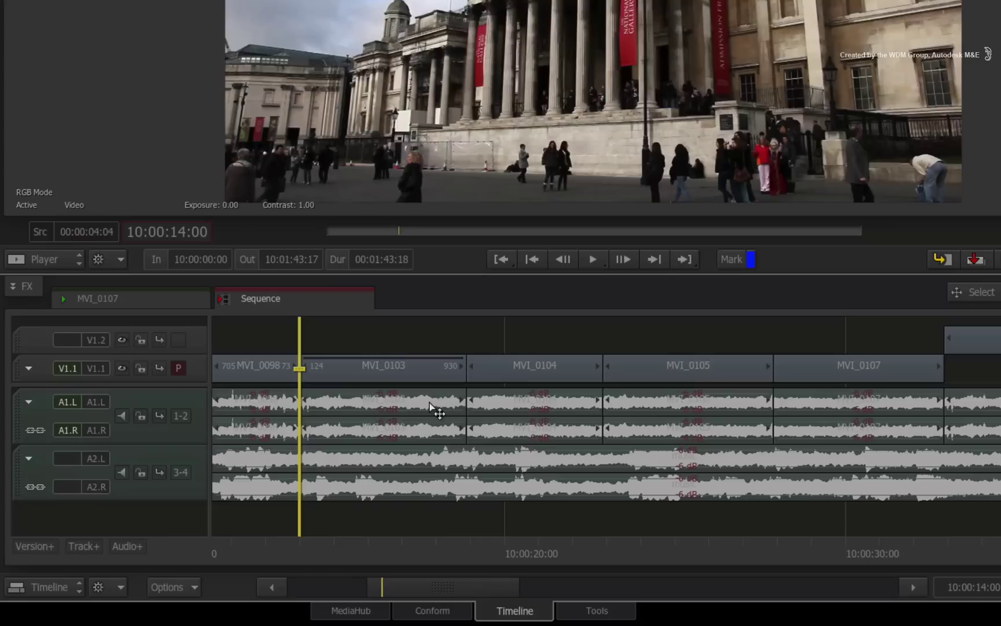
pyautogui.moveTo(457, 403); pyautogui.dragTo(567, 262)
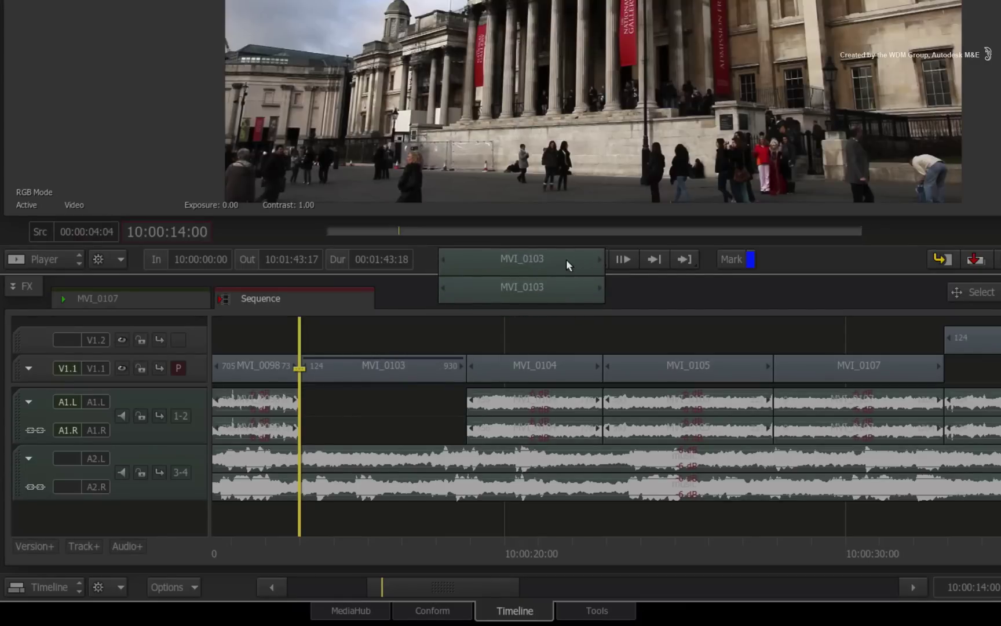
pyautogui.moveTo(567, 265); pyautogui.dragTo(567, 264)
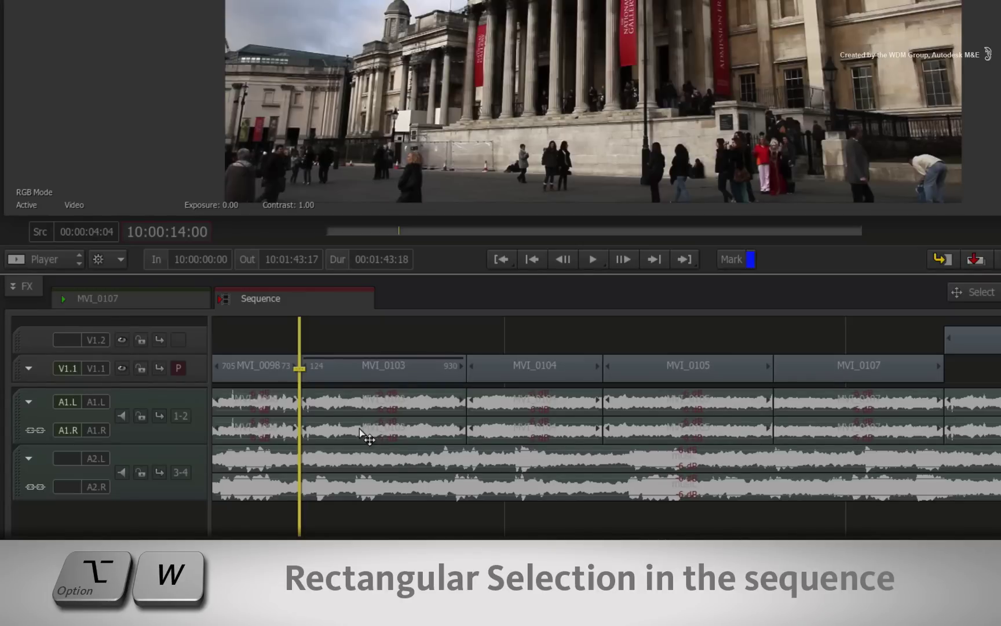
pyautogui.moveTo(359, 429); pyautogui.dragTo(864, 331)
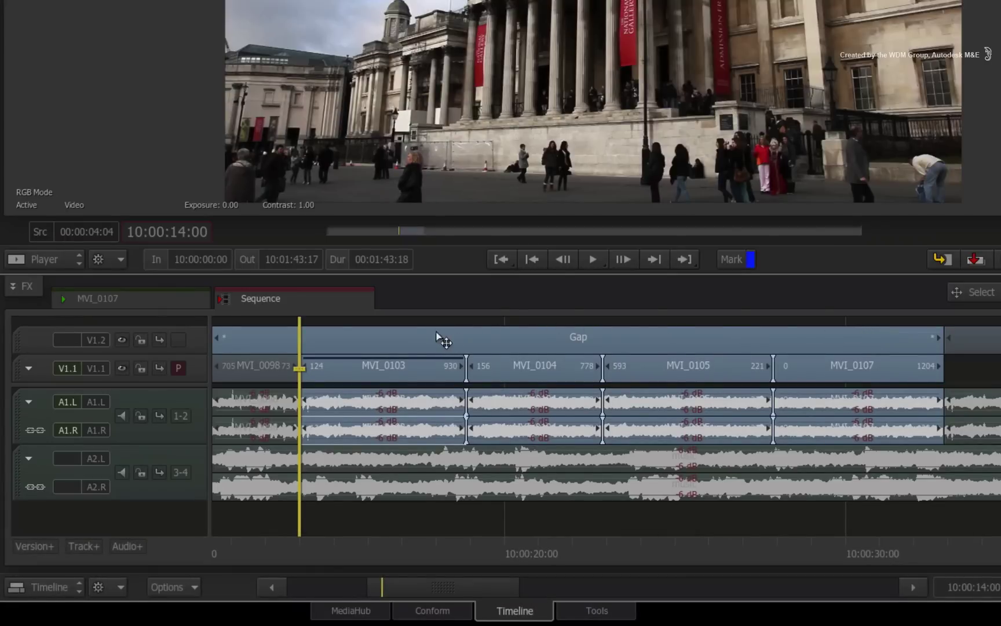
pyautogui.click(399, 322)
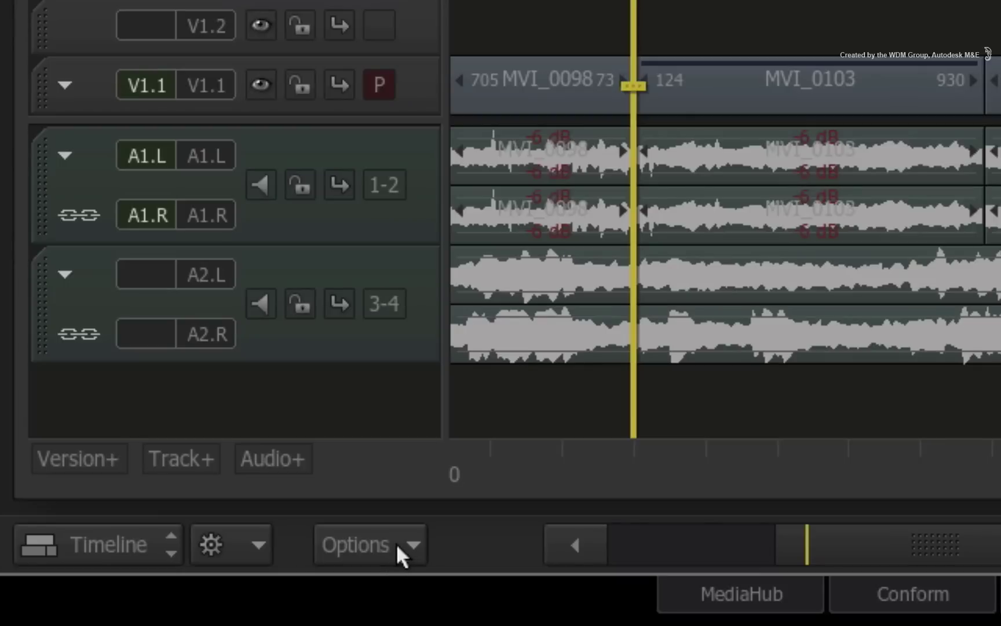
pyautogui.click(398, 547)
pyautogui.moveTo(323, 537)
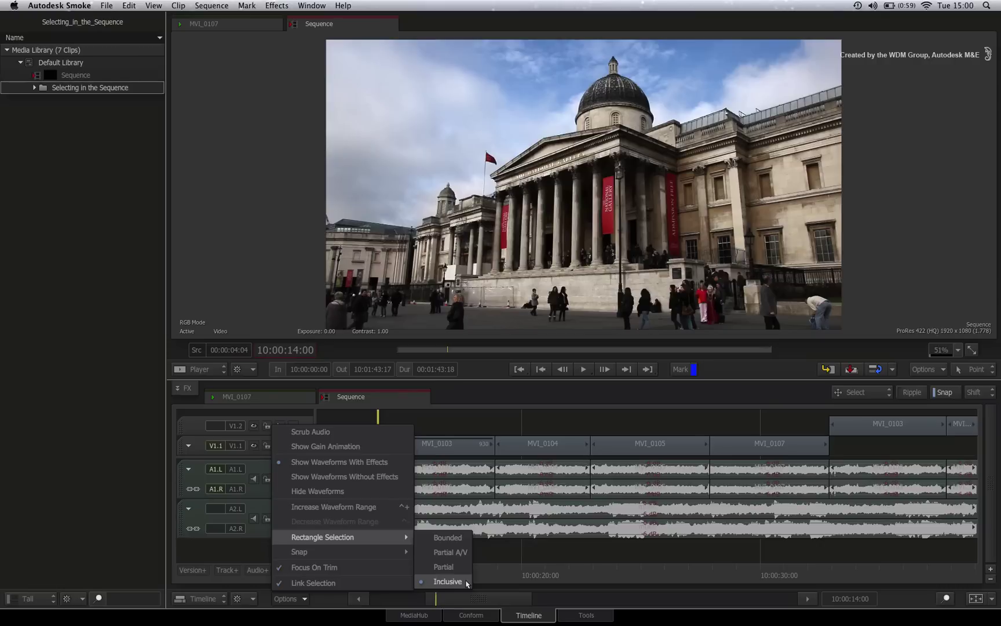
pyautogui.click(467, 582)
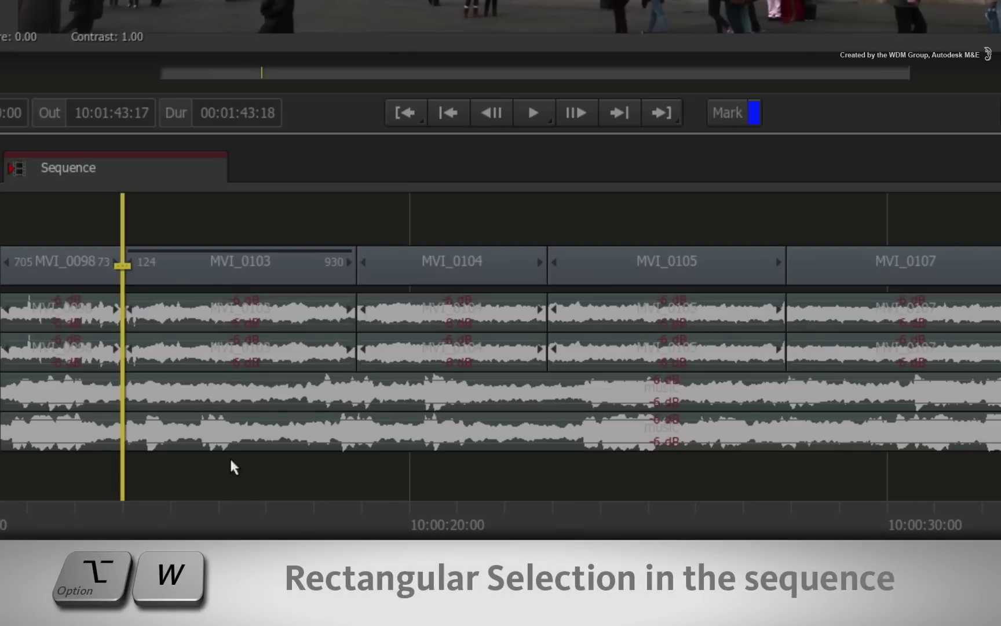
pyautogui.moveTo(231, 461); pyautogui.dragTo(952, 204)
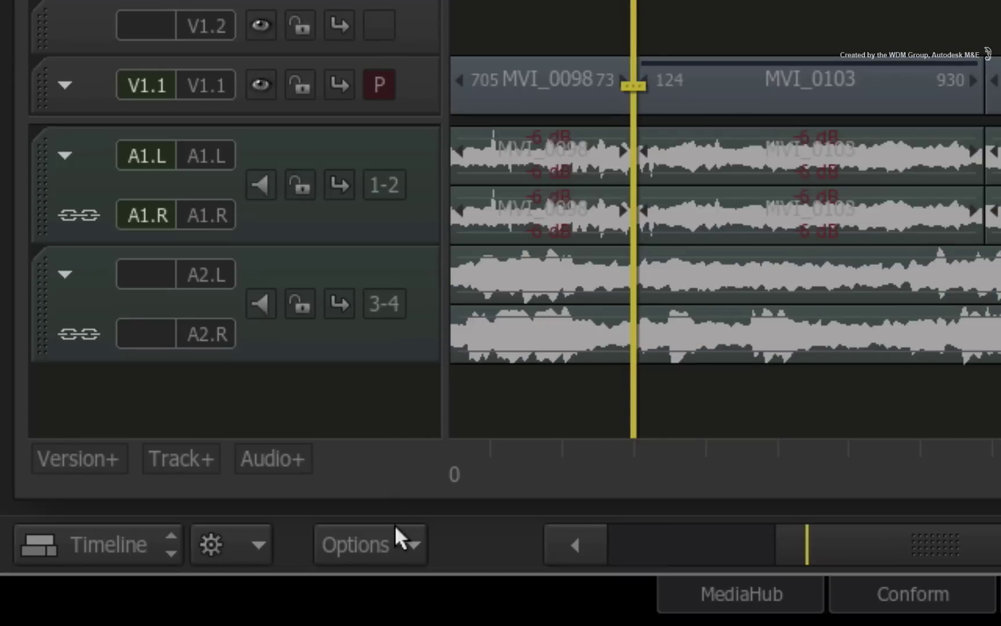
# Set rectangle selection to Partial, select partial clip ranges across V1 and A1, then clear the selection
pyautogui.click(404, 544)
pyautogui.moveTo(467, 359)
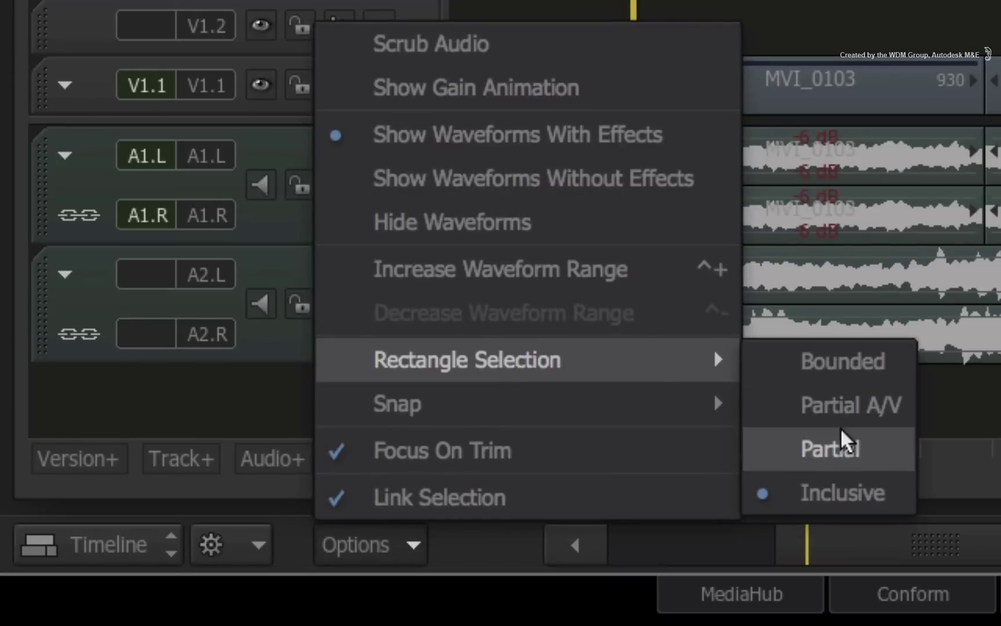
pyautogui.click(902, 456)
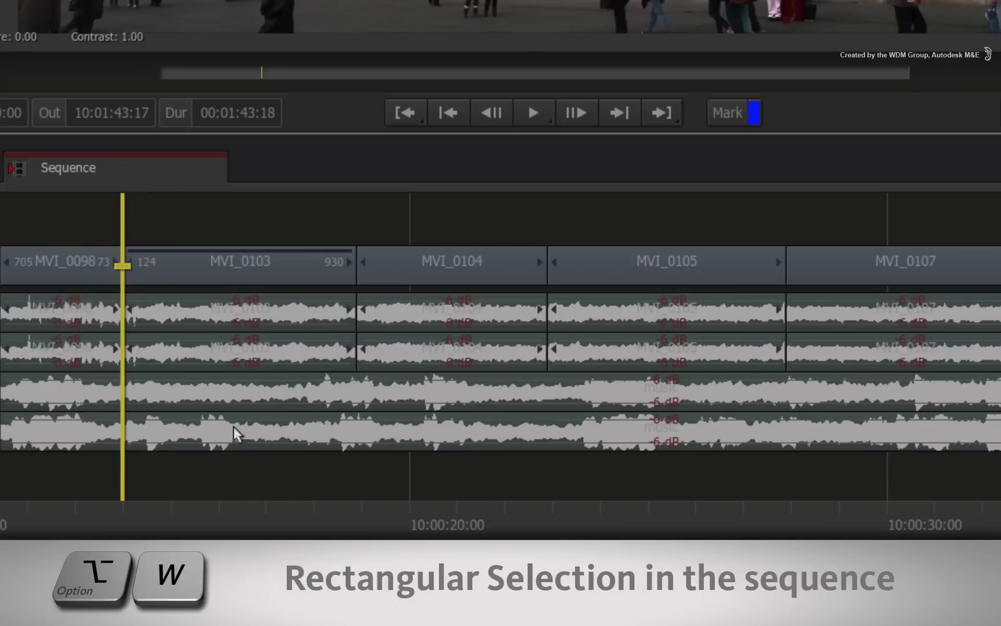
pyautogui.moveTo(228, 342)
pyautogui.mouseDown()
pyautogui.moveTo(774, 185)
pyautogui.moveTo(934, 232)
pyautogui.mouseUp()
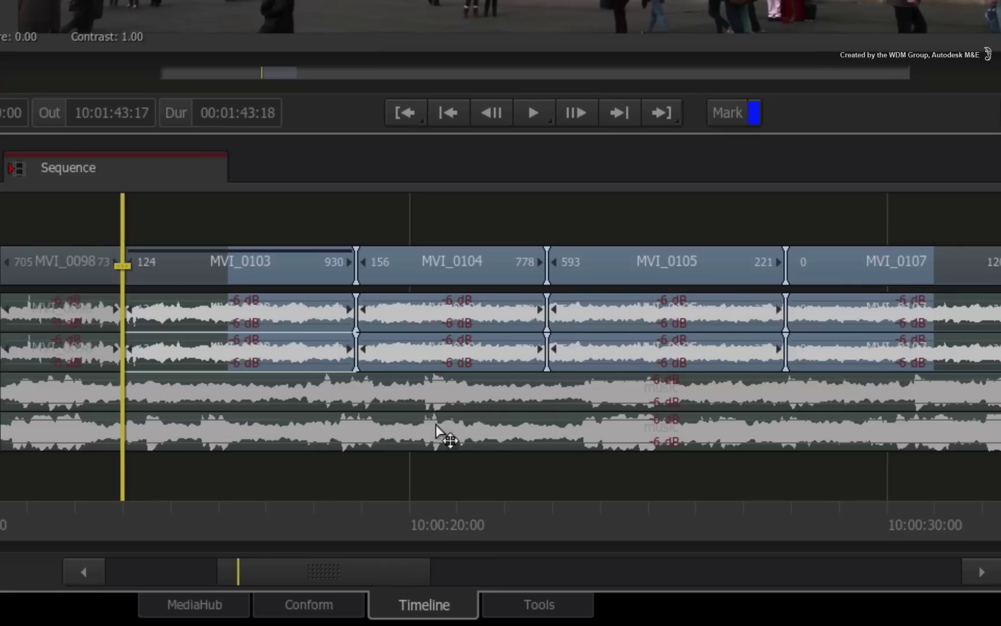
pyautogui.click(174, 461)
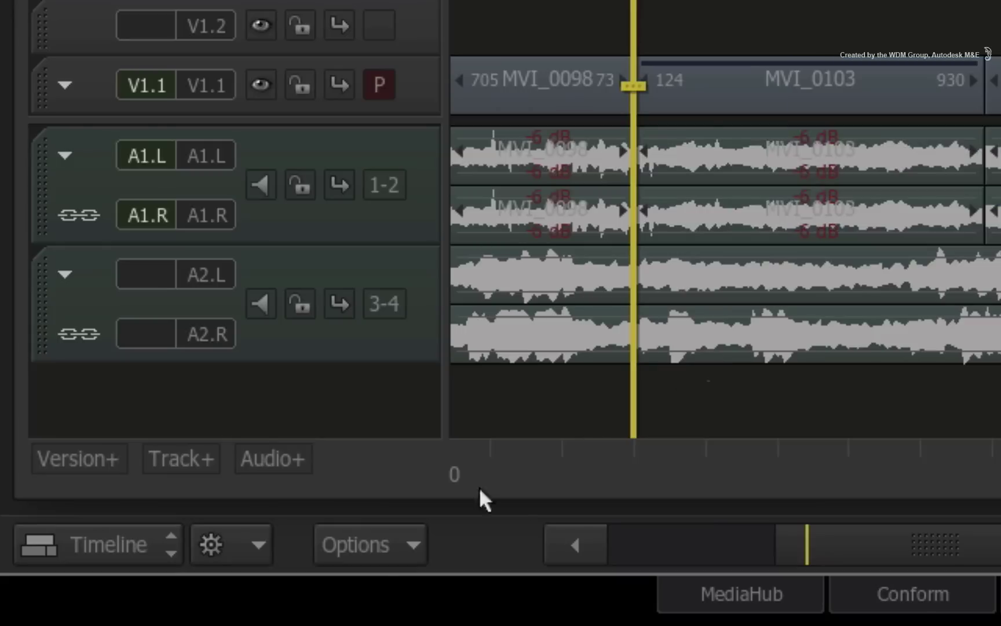
pyautogui.click(370, 556)
pyautogui.moveTo(323, 537)
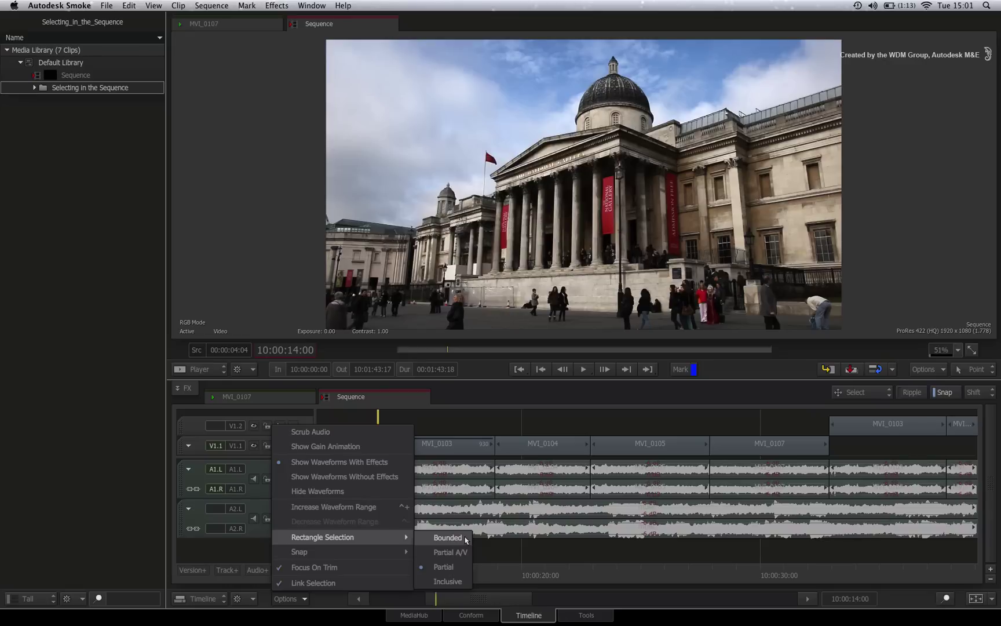
# Set rectangle selection to Bounded and test it by selecting only MVI_0104 and MVI_0105
pyautogui.click(466, 540)
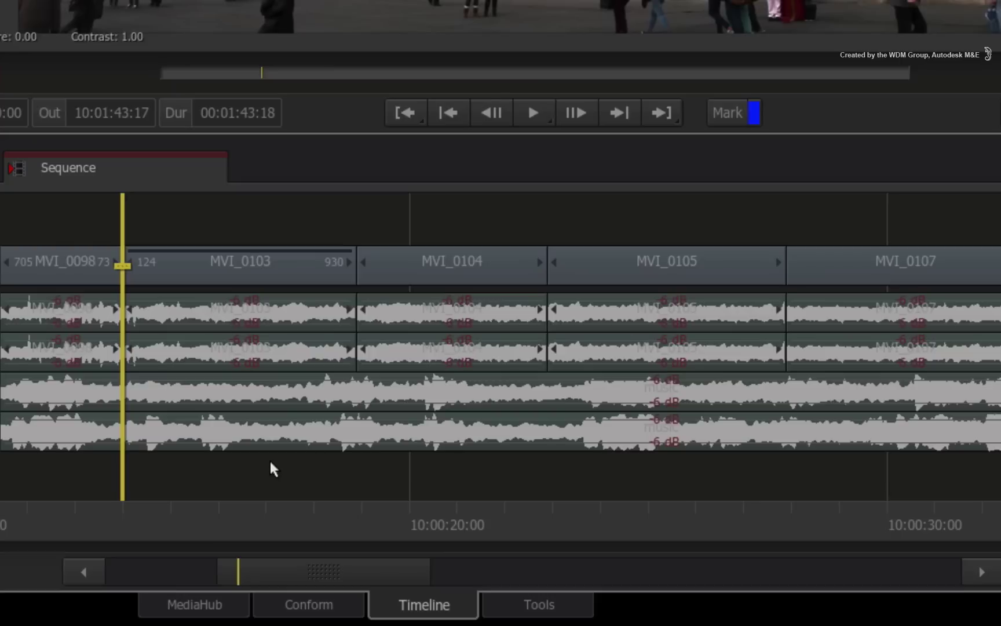
pyautogui.moveTo(270, 461)
pyautogui.mouseDown()
pyautogui.moveTo(788, 212)
pyautogui.moveTo(861, 213)
pyautogui.mouseUp()
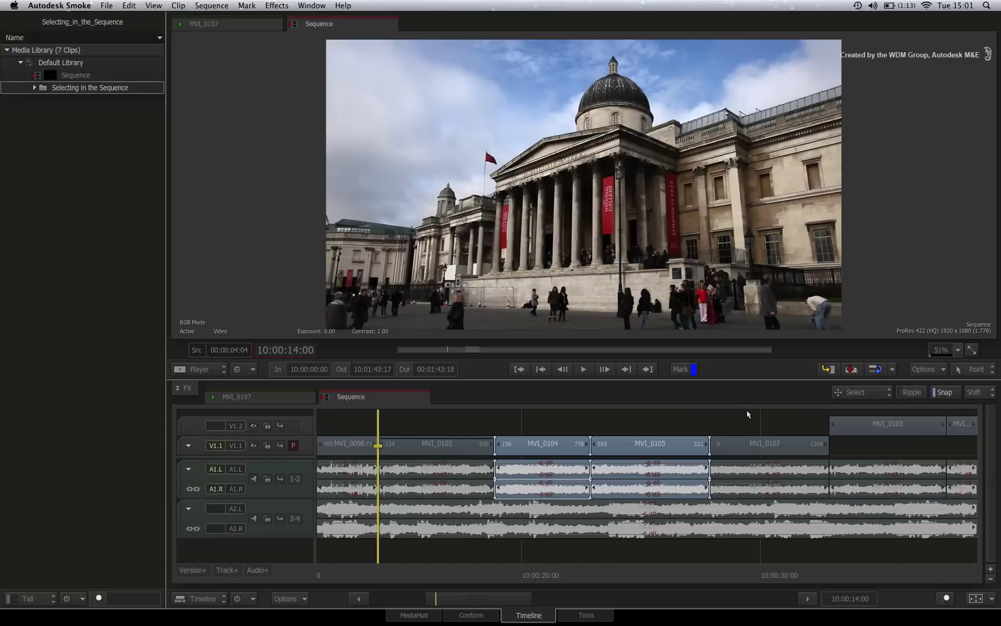
pyautogui.click(749, 413)
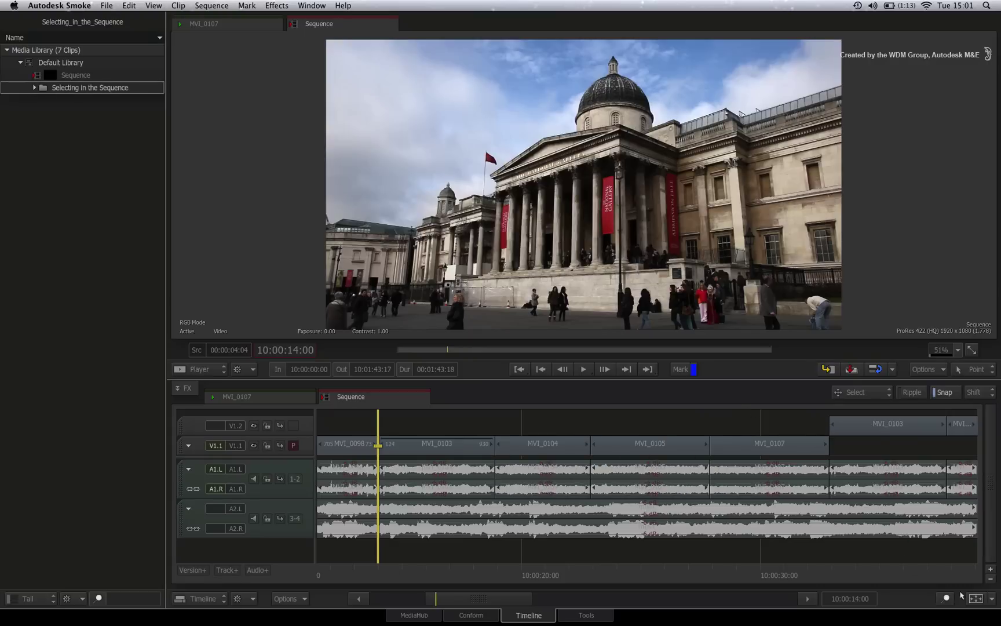
# Fit the sequence to view and rectangle-select nearly every segment across V1.2, V1 and A1
pyautogui.click(976, 599)
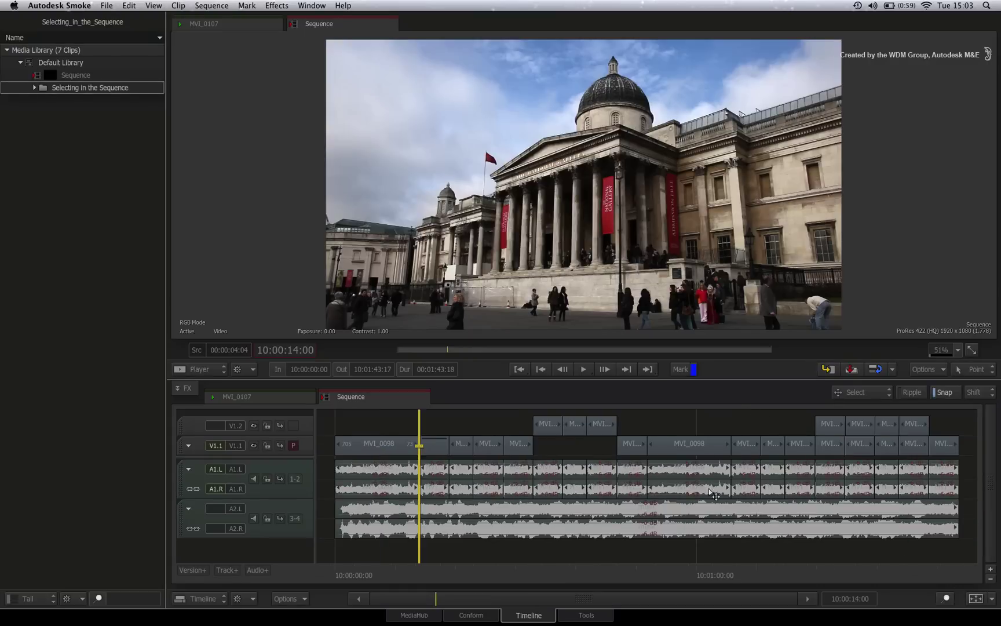
pyautogui.hotkey('alt', 'w')
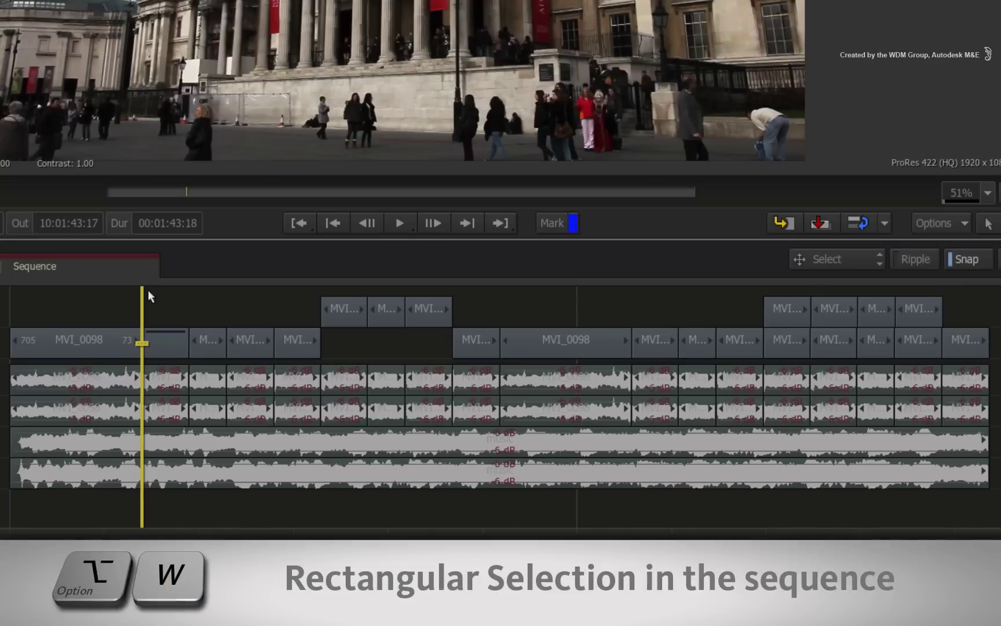
pyautogui.moveTo(150, 289)
pyautogui.mouseDown()
pyautogui.moveTo(529, 393)
pyautogui.moveTo(683, 381)
pyautogui.moveTo(664, 387)
pyautogui.mouseUp()
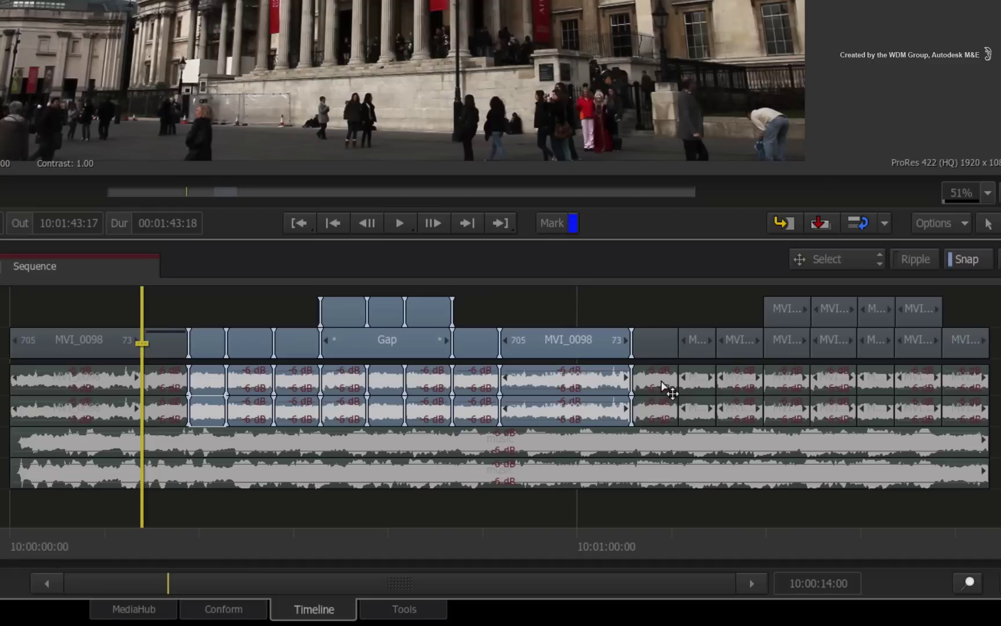
pyautogui.click(175, 510)
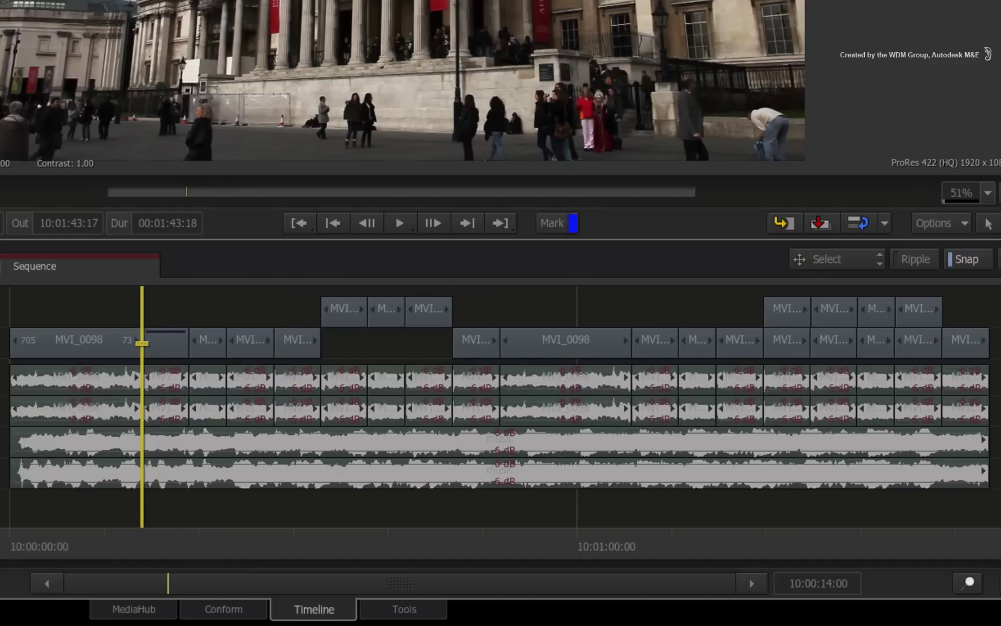
pyautogui.moveTo(2, 510)
pyautogui.mouseDown()
pyautogui.moveTo(808, 279)
pyautogui.moveTo(982, 292)
pyautogui.mouseUp()
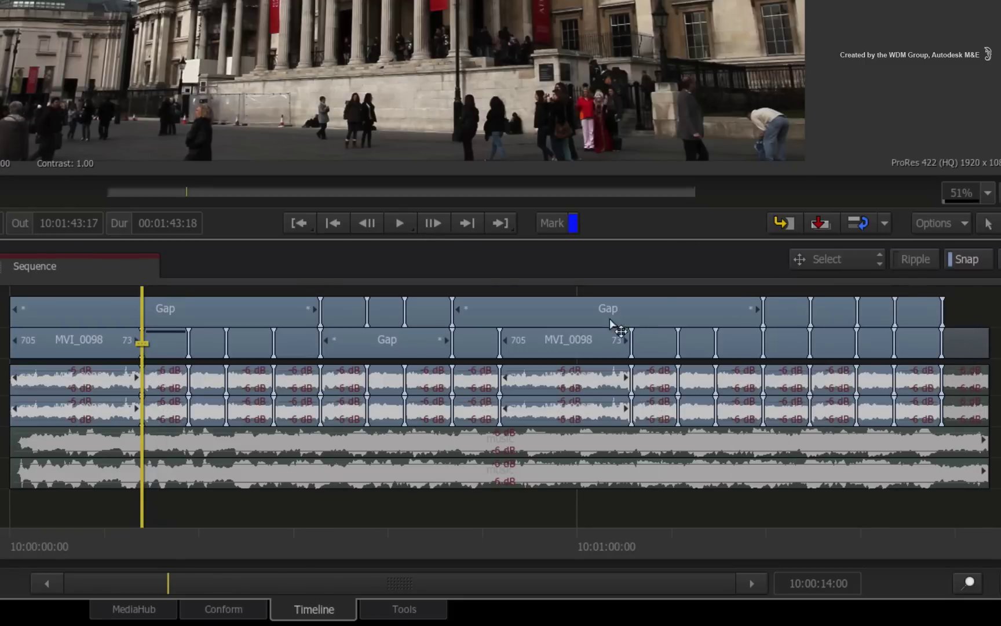